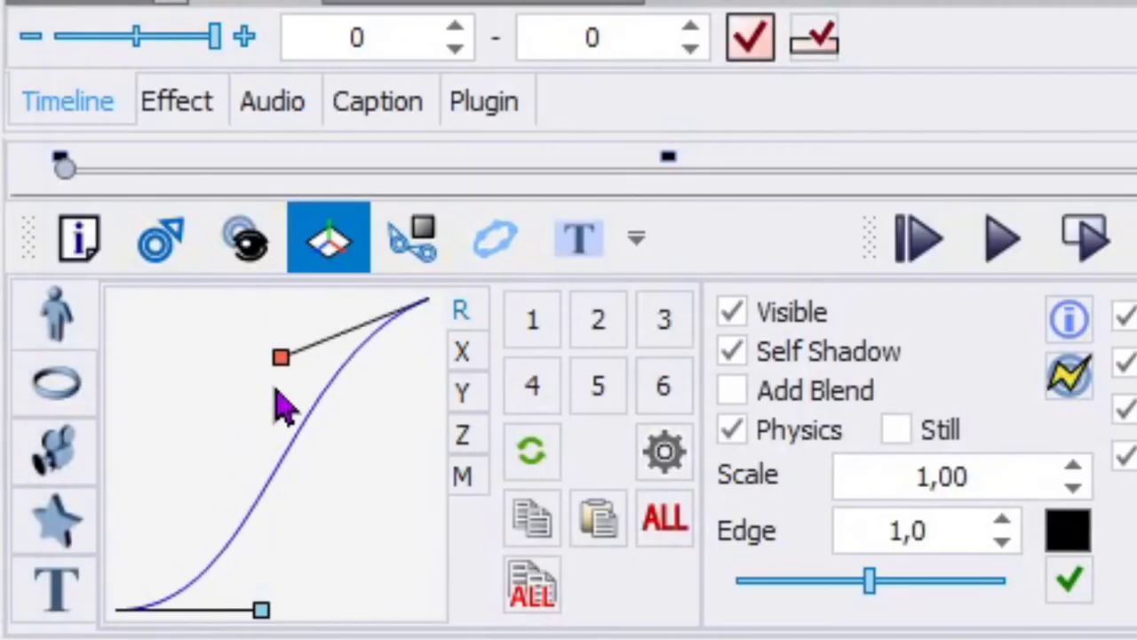
# Drag the red and blue handles so the arm key's linear curve rises quickly and eases out
pyautogui.moveTo(275, 385); pyautogui.dragTo(368, 450)
pyautogui.click(260, 609)
pyautogui.click(236, 533)
pyautogui.click(260, 610)
pyautogui.moveTo(259, 611); pyautogui.dragTo(170, 455)
pyautogui.click(364, 444)
pyautogui.moveTo(363, 456); pyautogui.dragTo(231, 341)
pyautogui.click(171, 461)
pyautogui.moveTo(171, 460); pyautogui.dragTo(258, 492)
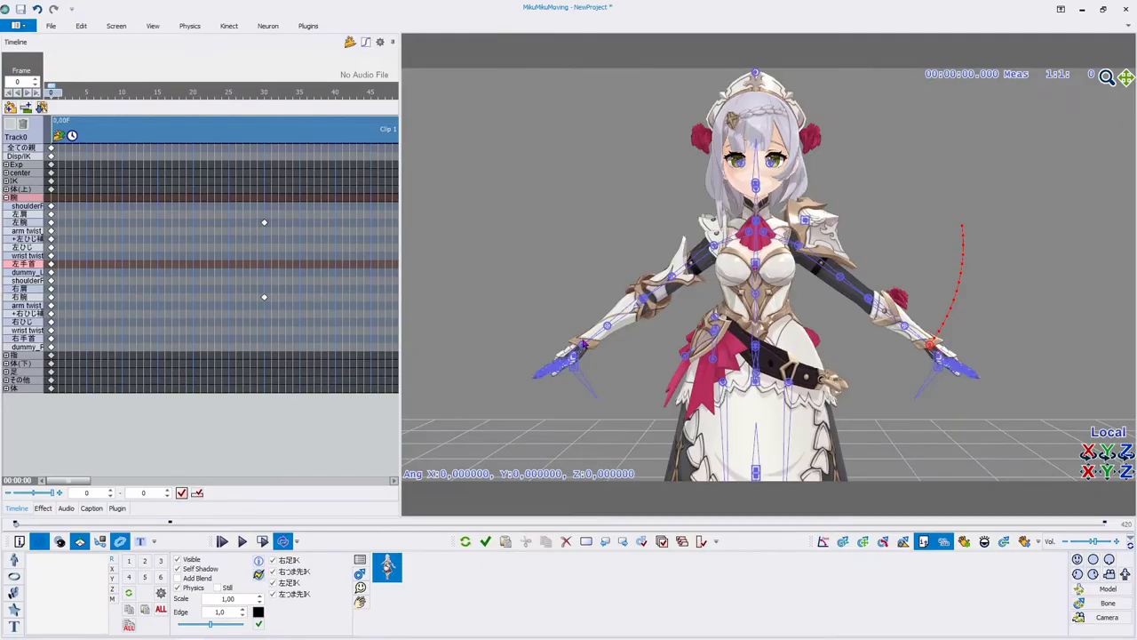
# Turn on Locus bone for the right wrist (右手首) and play to watch its motion path
pyautogui.click(560, 346)
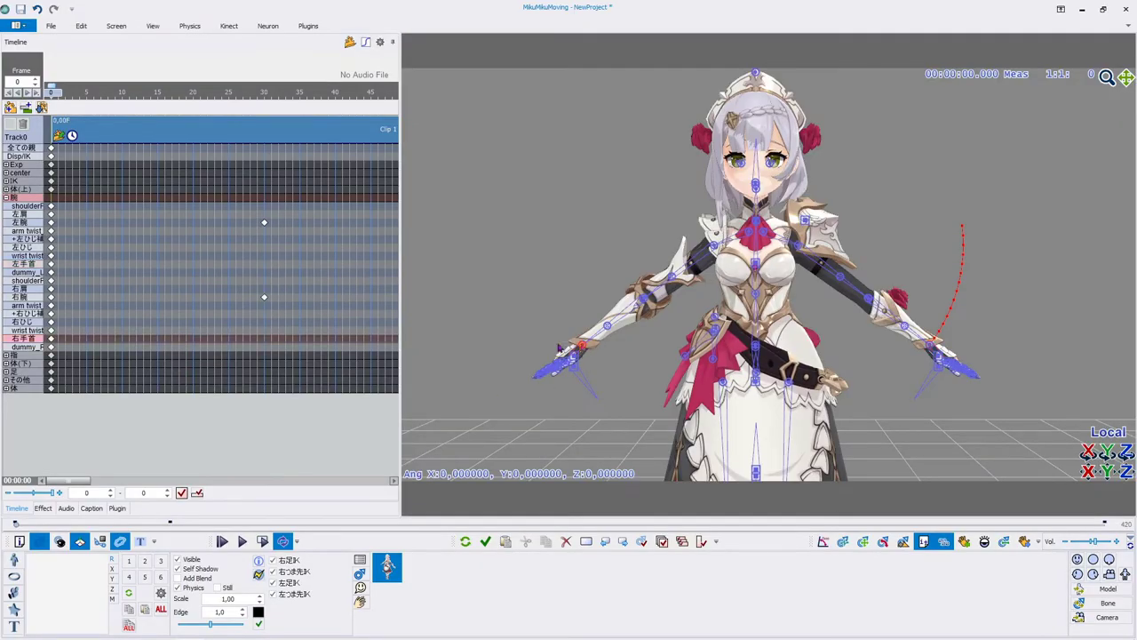
pyautogui.rightClick(39, 342)
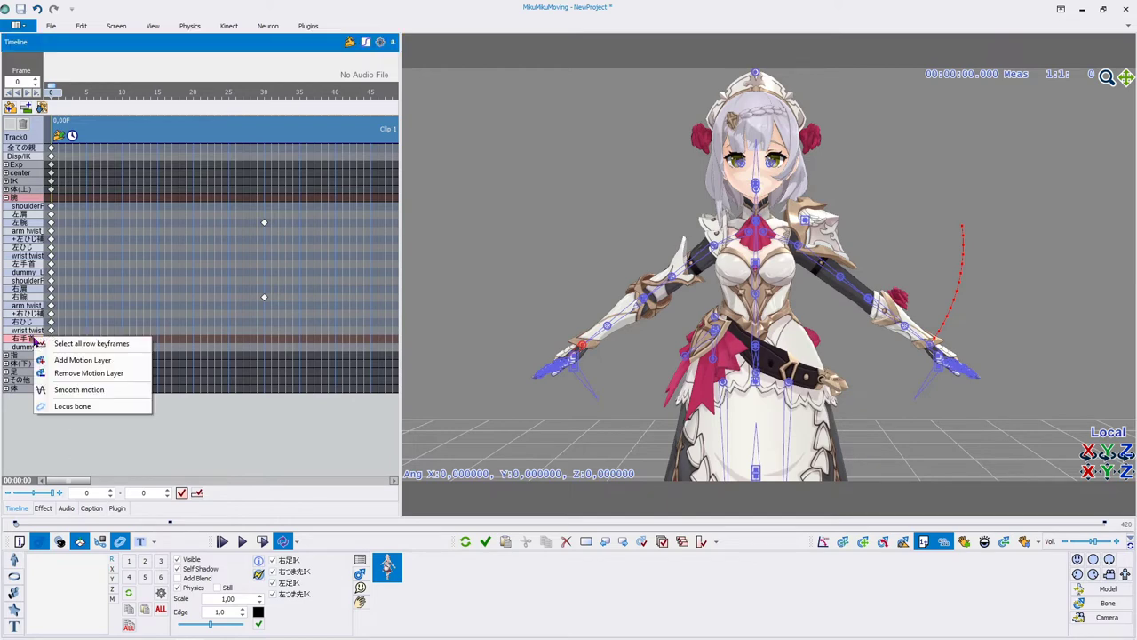
pyautogui.click(94, 407)
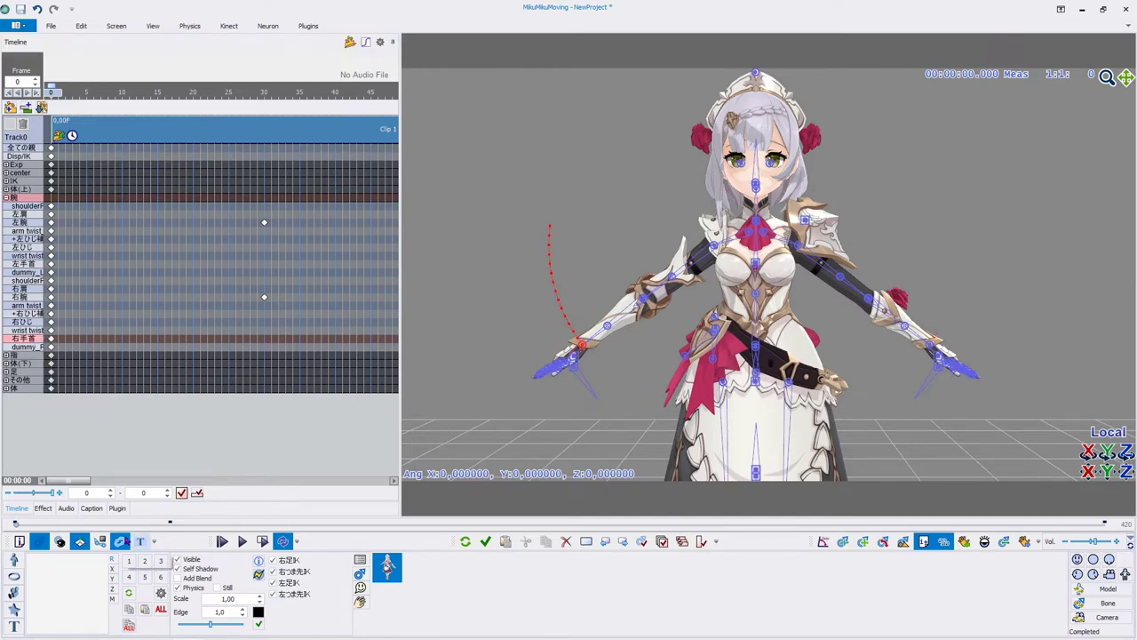
pyautogui.click(121, 542)
pyautogui.press('space')
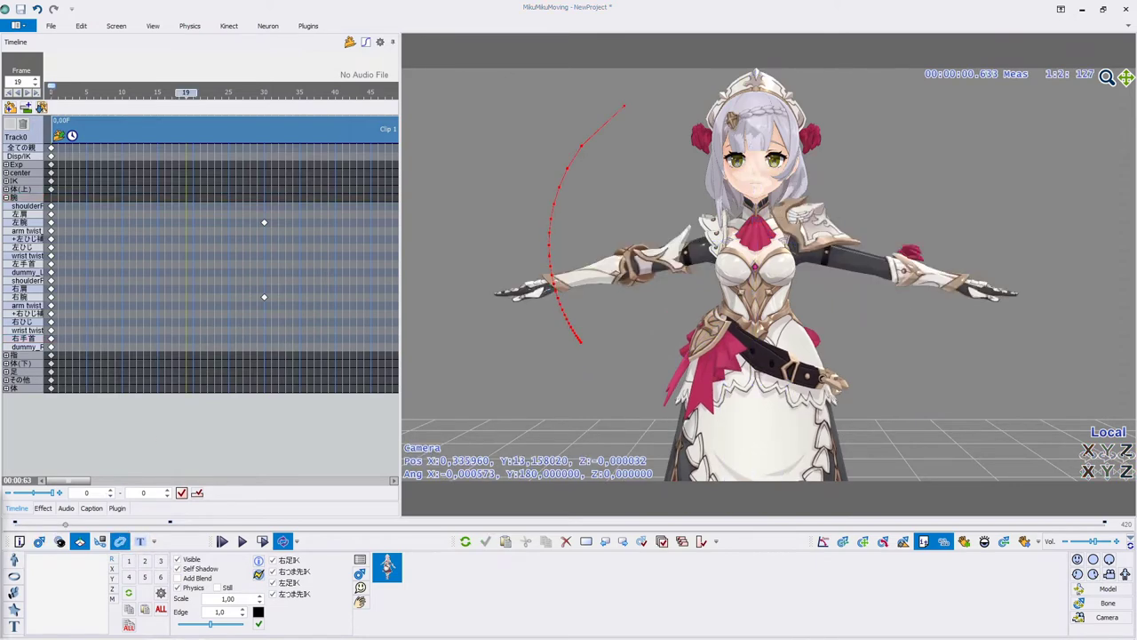
# Raise the locus Point Size to 5.0 in the Editor settings and confirm
pyautogui.click(54, 26)
pyautogui.click(360, 53)
pyautogui.click(504, 224)
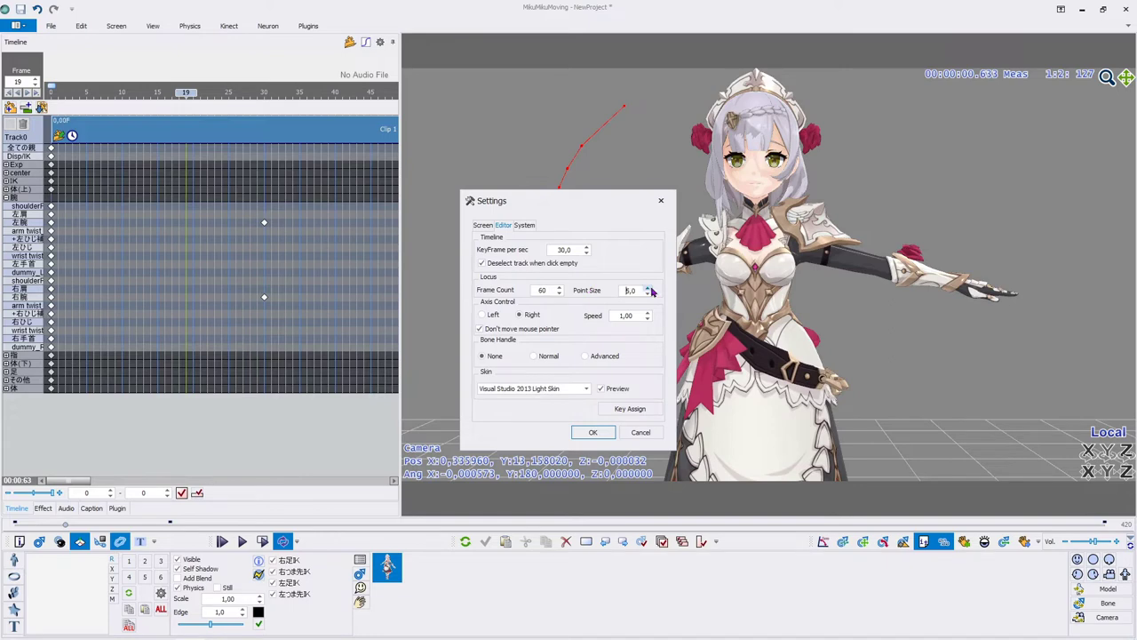
pyautogui.click(593, 432)
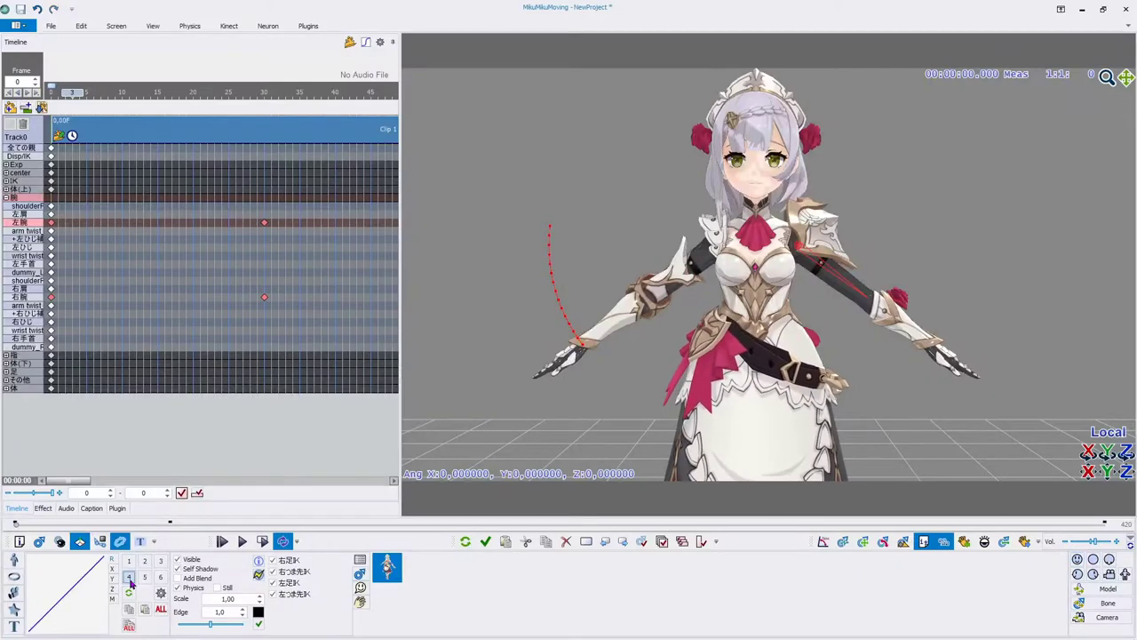
# Play the linear arm raise along its path, then play the body-bend animation from frame 0
pyautogui.press('space')
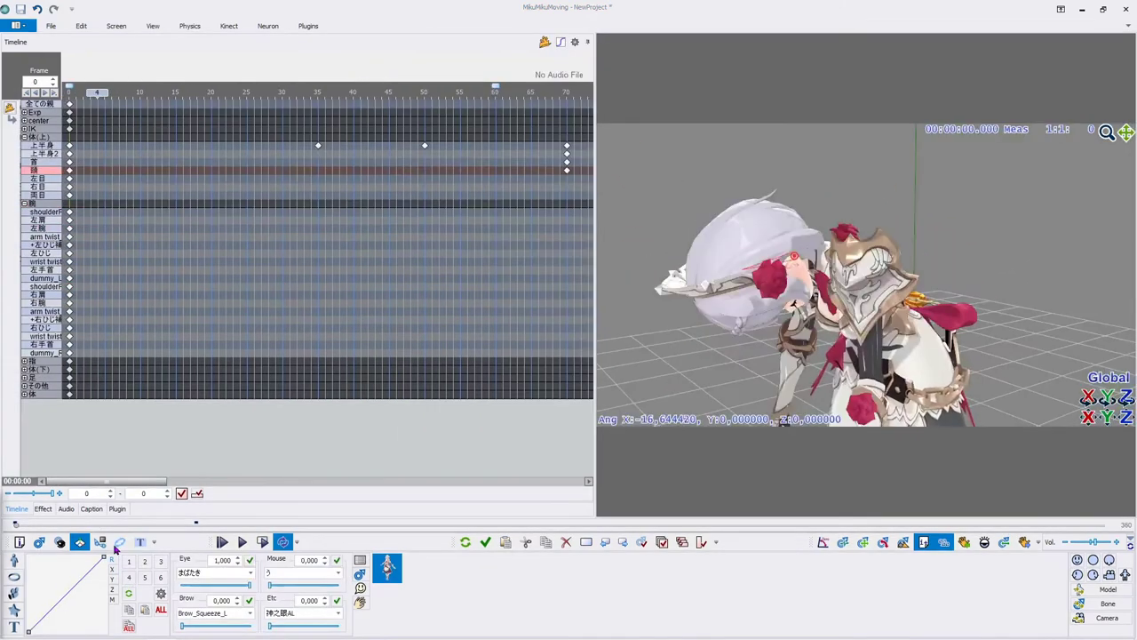
pyautogui.click(223, 542)
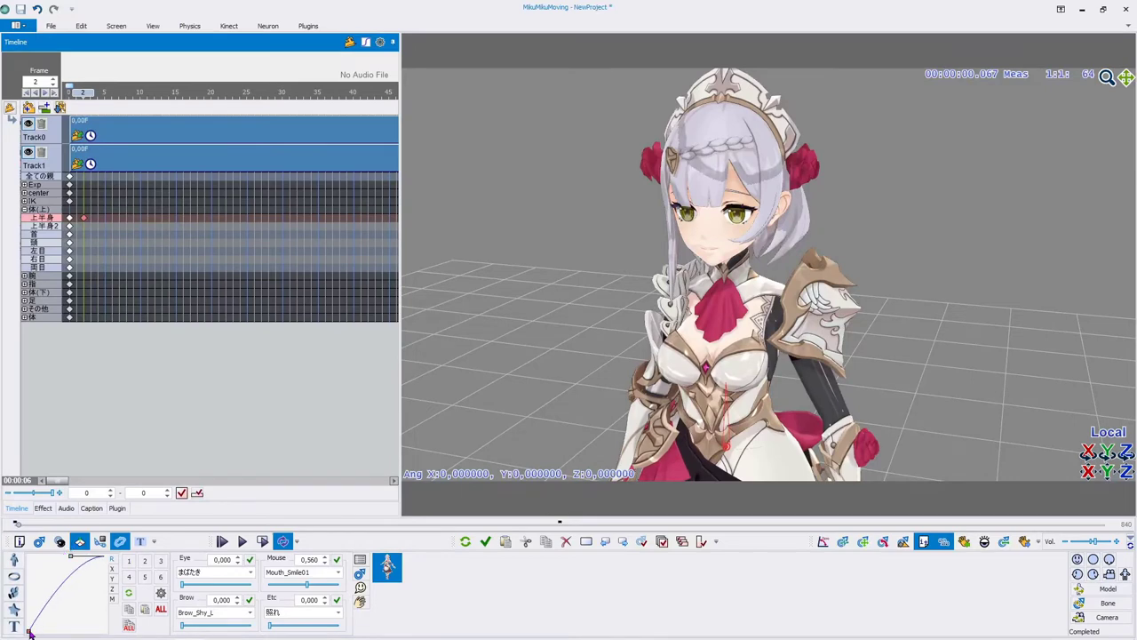
# Bend the upper-body curve into an S, give the arm keys preset 1, and play the arm raise
pyautogui.moveTo(28, 631); pyautogui.dragTo(70, 634)
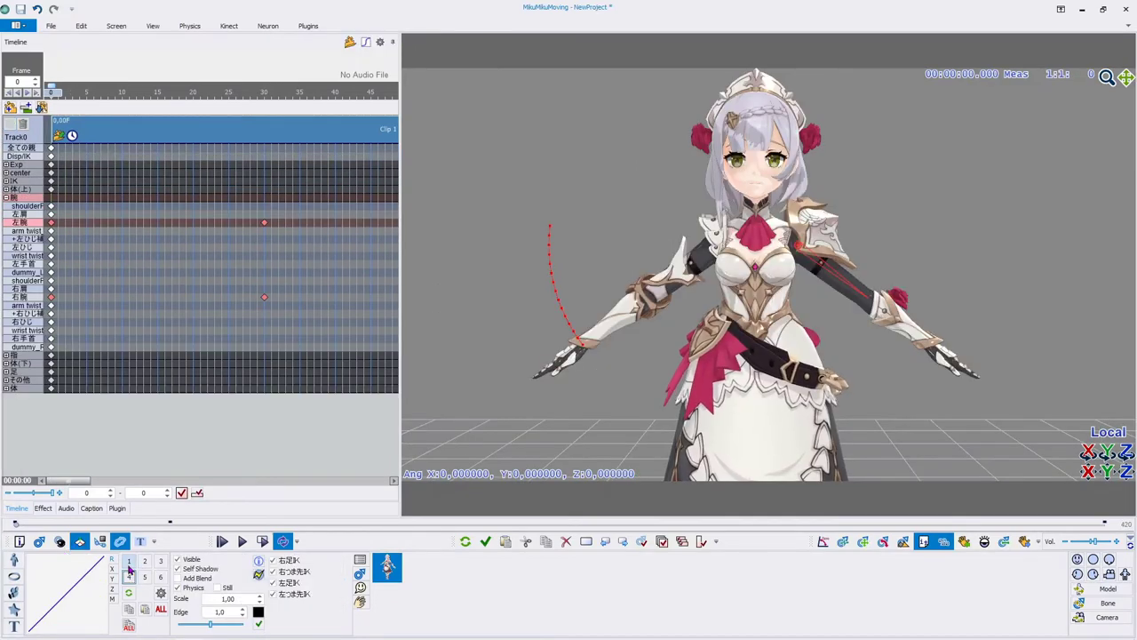
pyautogui.click(129, 561)
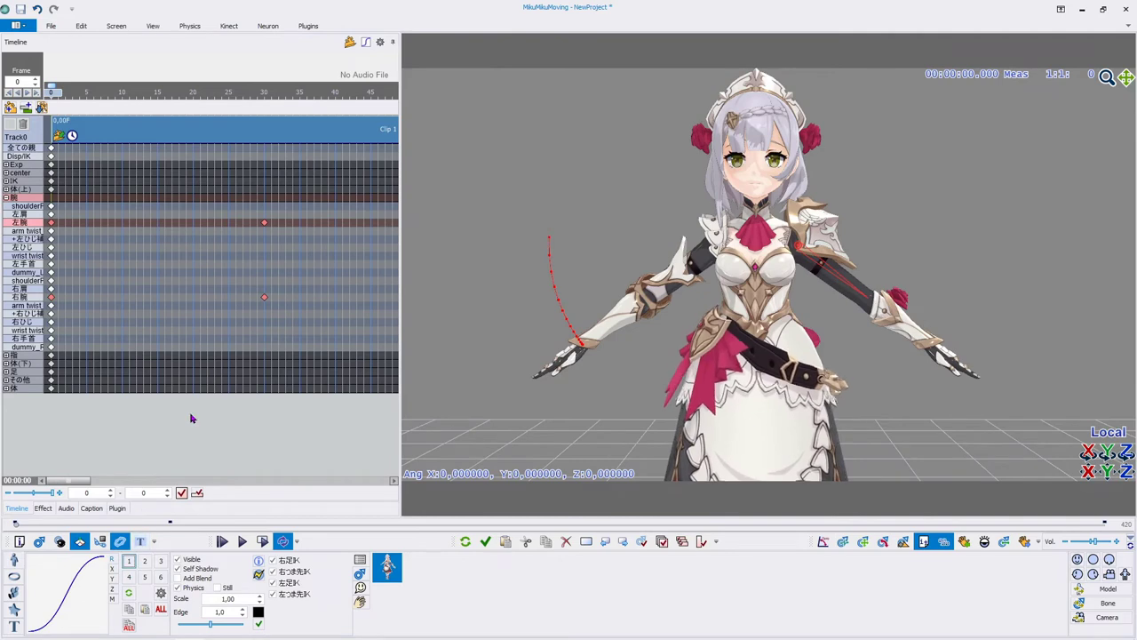
pyautogui.press('space')
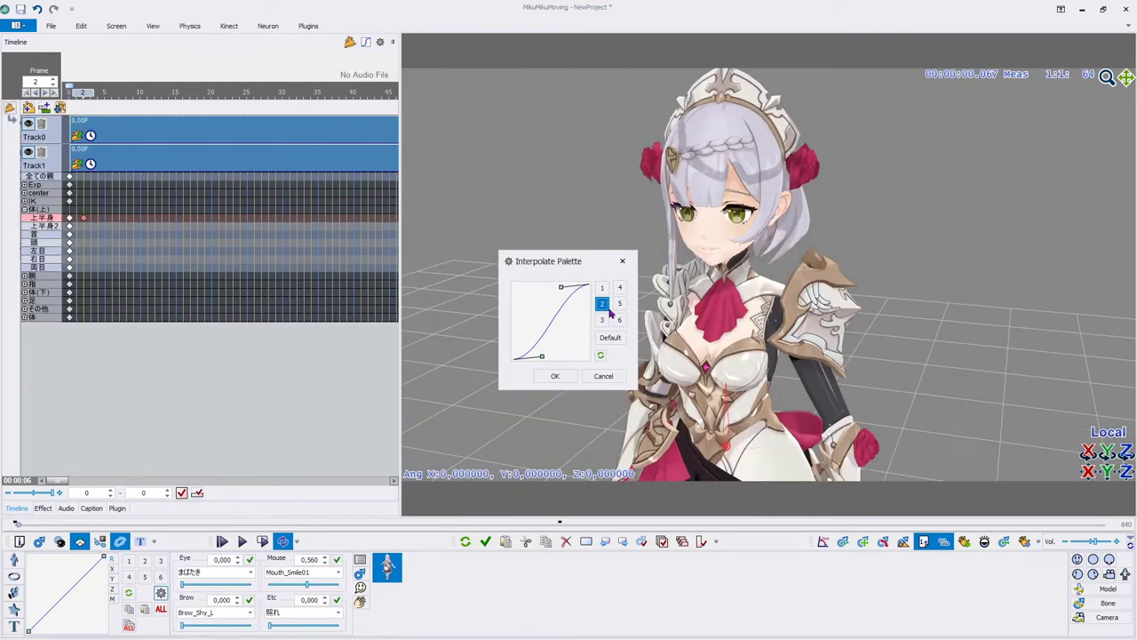
# Preview palette slots 3–6, reset to Default, and drag both control points into an S-curve
pyautogui.click(602, 319)
pyautogui.click(619, 287)
pyautogui.click(619, 304)
pyautogui.click(620, 320)
pyautogui.click(612, 340)
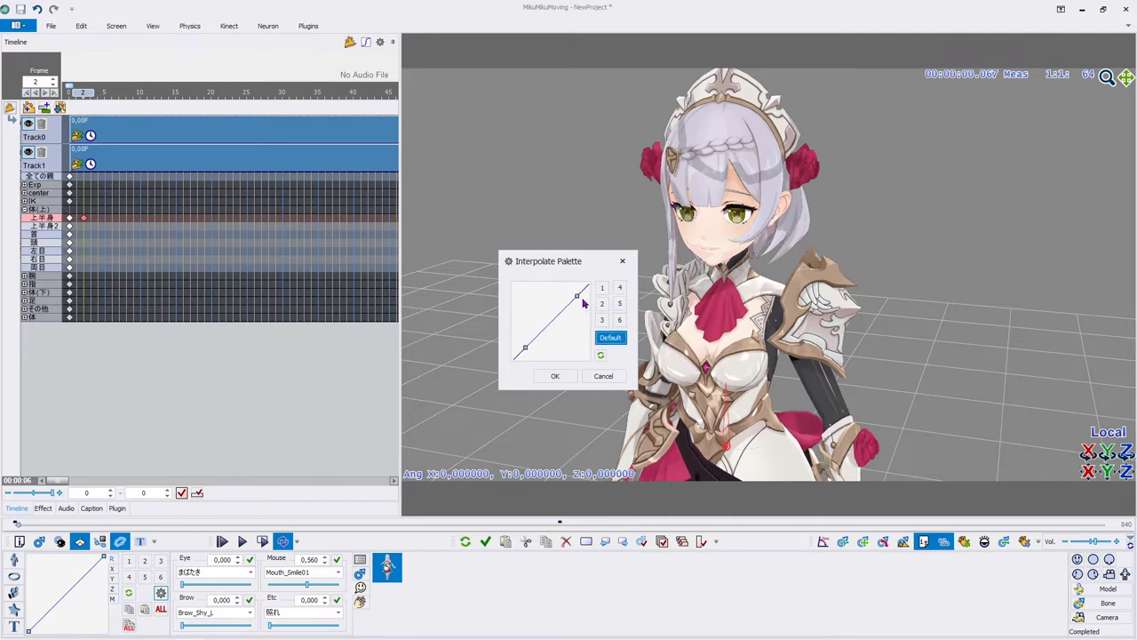
pyautogui.moveTo(578, 297); pyautogui.dragTo(555, 279)
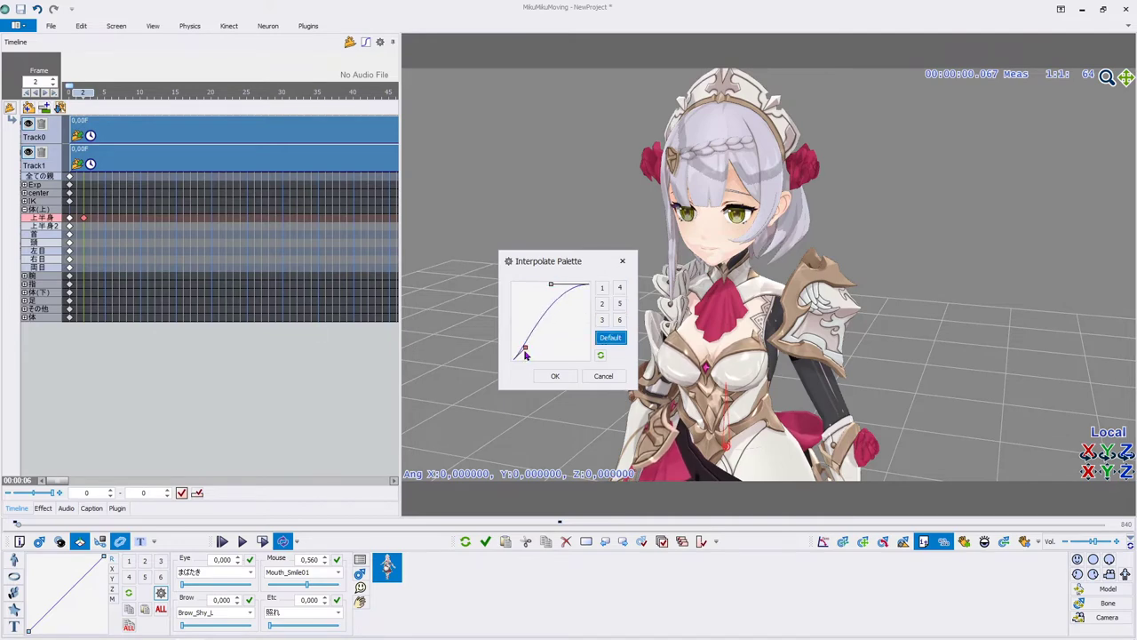
pyautogui.moveTo(525, 354); pyautogui.dragTo(549, 366)
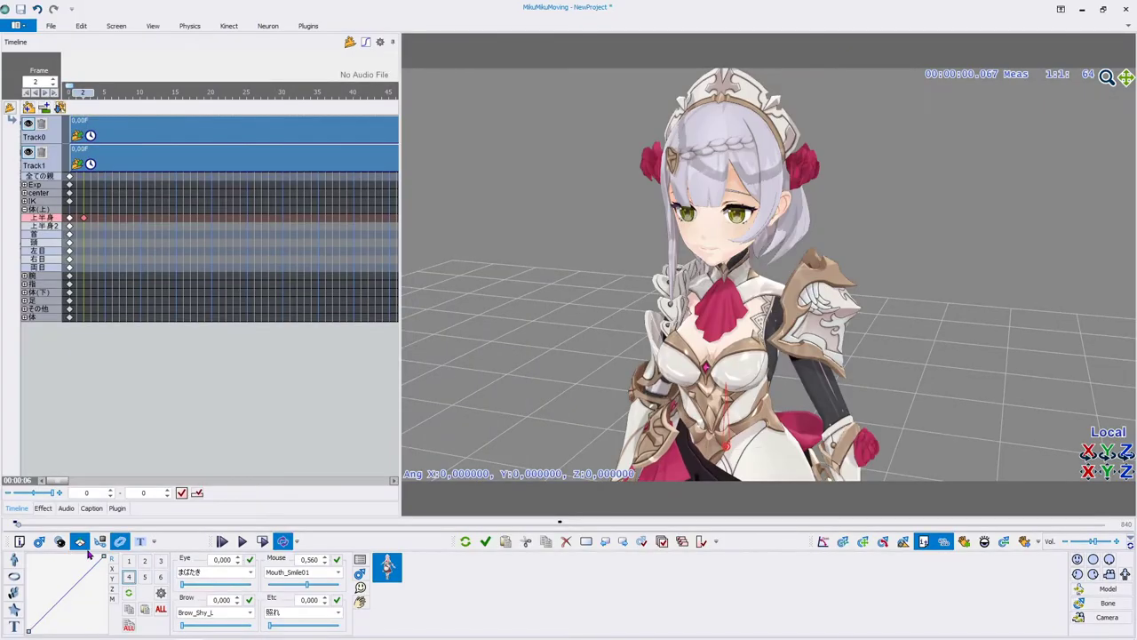
# Bend the curve into an inverted S and play the camera move from frame 0
pyautogui.moveTo(103, 558); pyautogui.dragTo(111, 586)
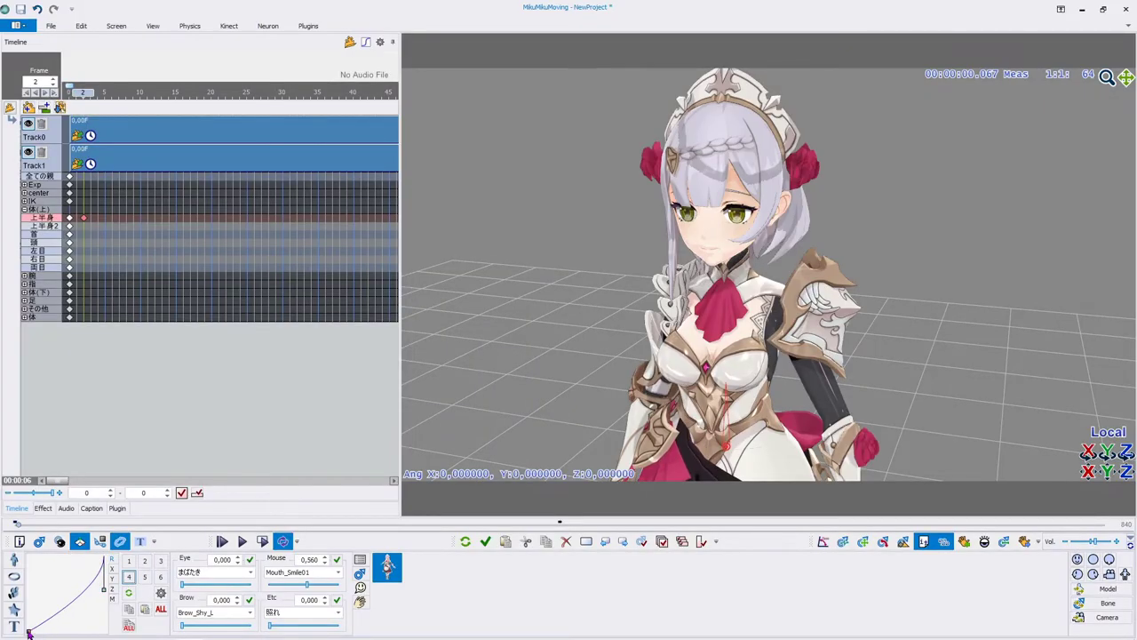
pyautogui.moveTo(27, 614); pyautogui.dragTo(25, 597)
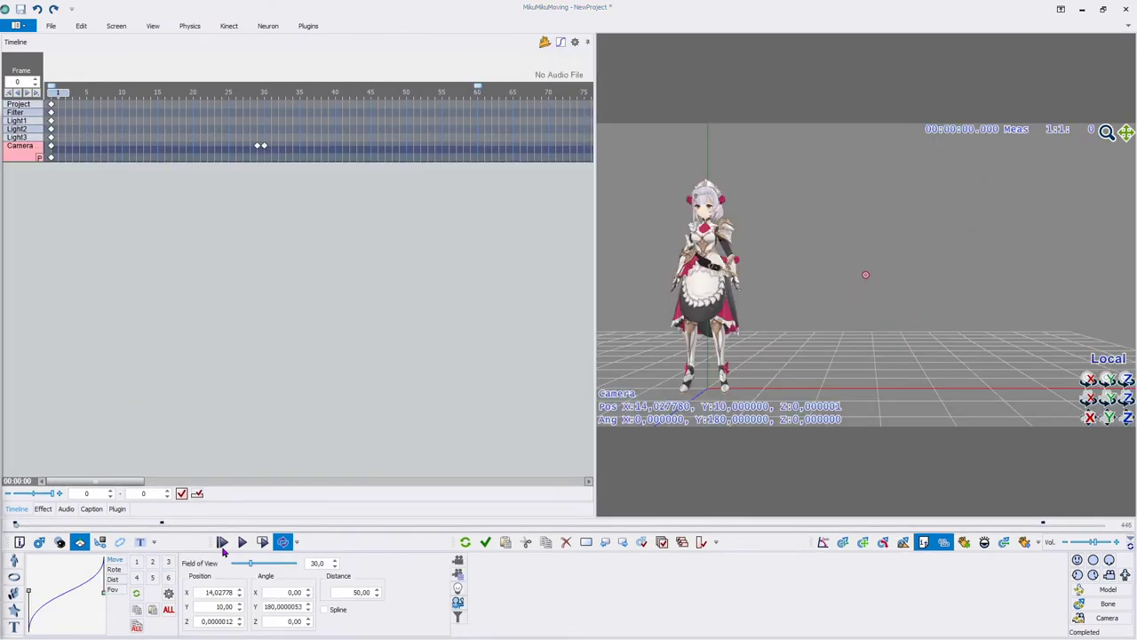
pyautogui.click(223, 548)
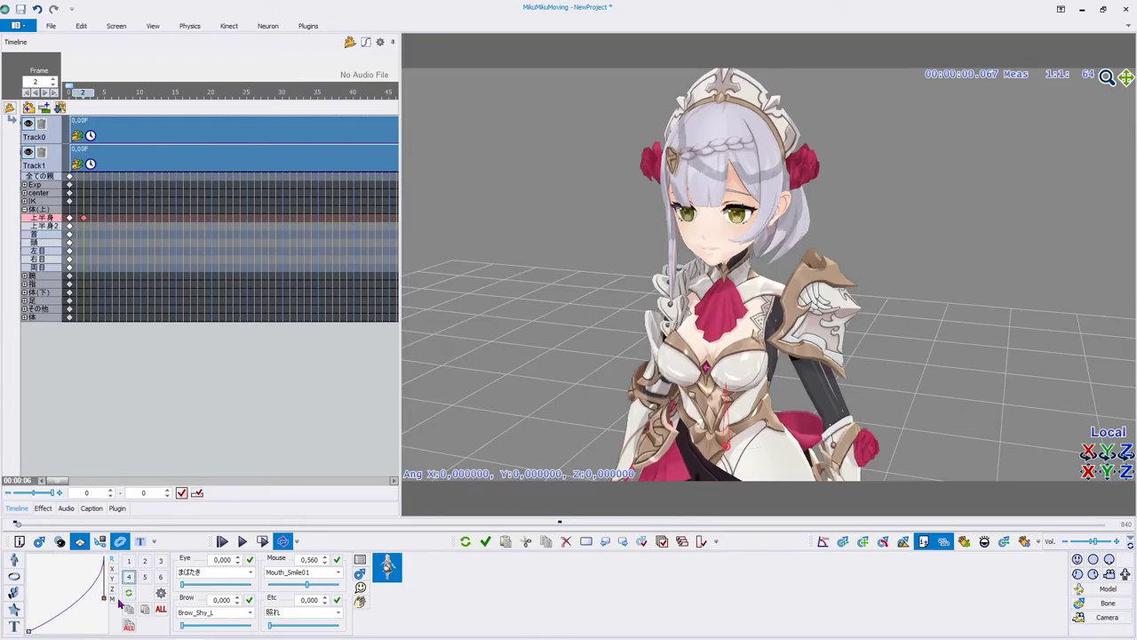
# Straighten the curve, give the arm keys slow-down preset 5, and return to frame 0
pyautogui.moveTo(103, 597); pyautogui.dragTo(21, 600)
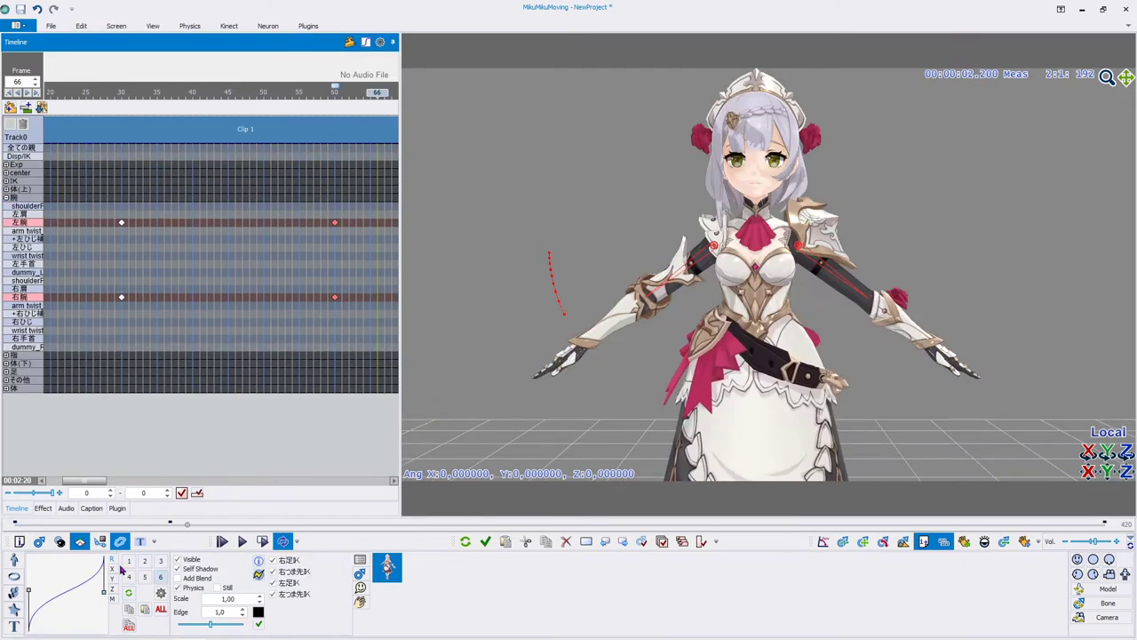
pyautogui.click(143, 578)
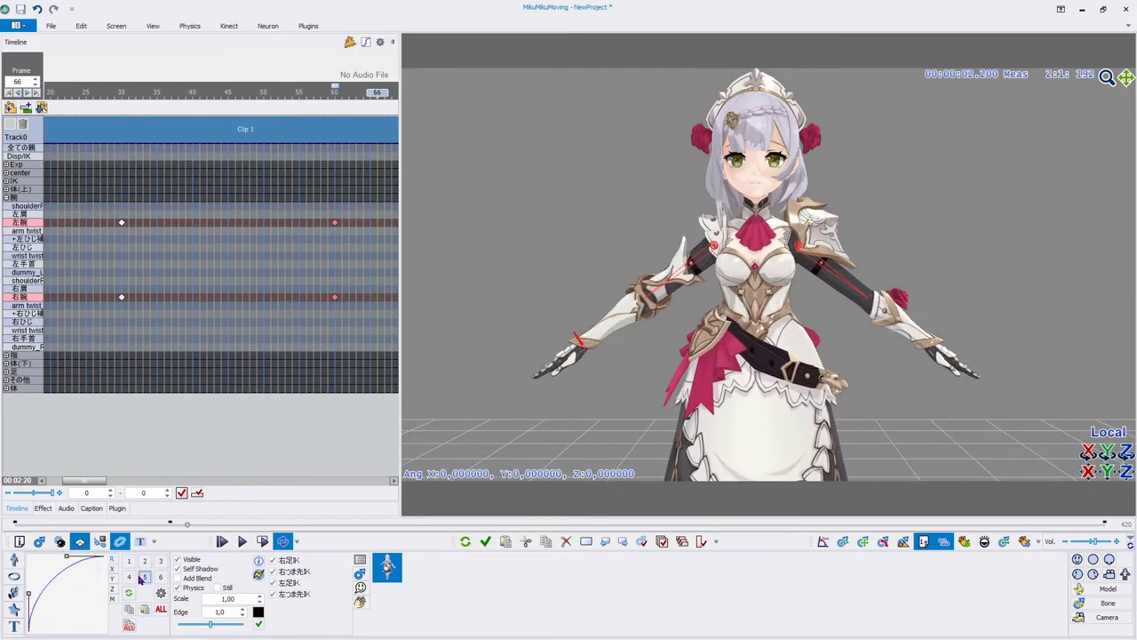
pyautogui.click(7, 92)
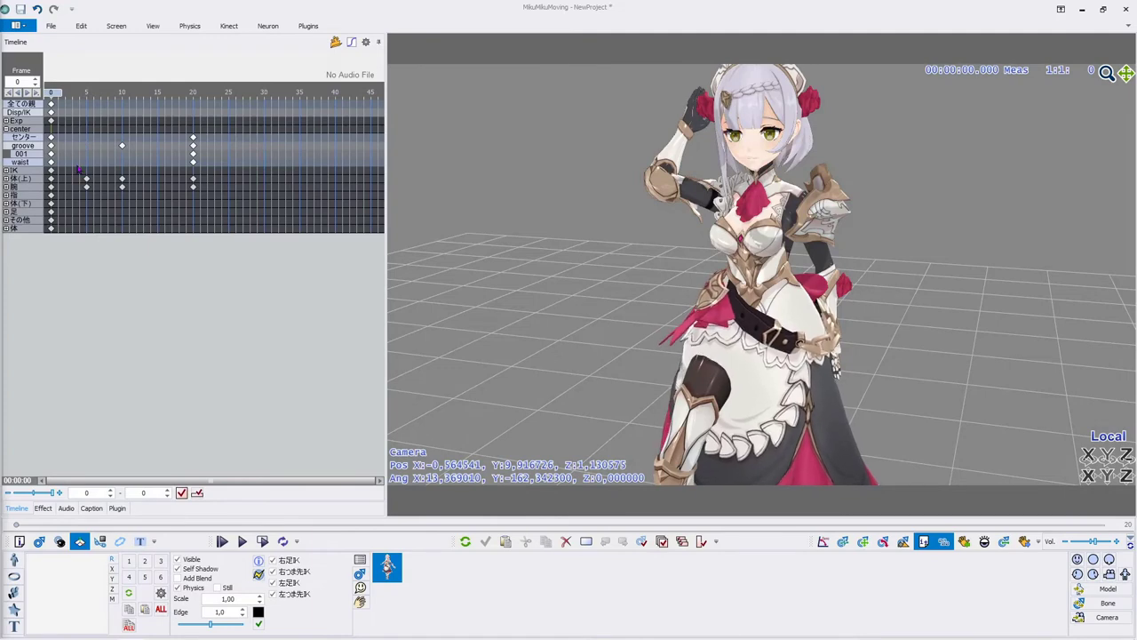
# Box-select the later 体(上) and 腕 keyframes and give them slow-down preset 5
pyautogui.moveTo(76, 166); pyautogui.dragTo(206, 216)
pyautogui.click(160, 578)
pyautogui.click(128, 576)
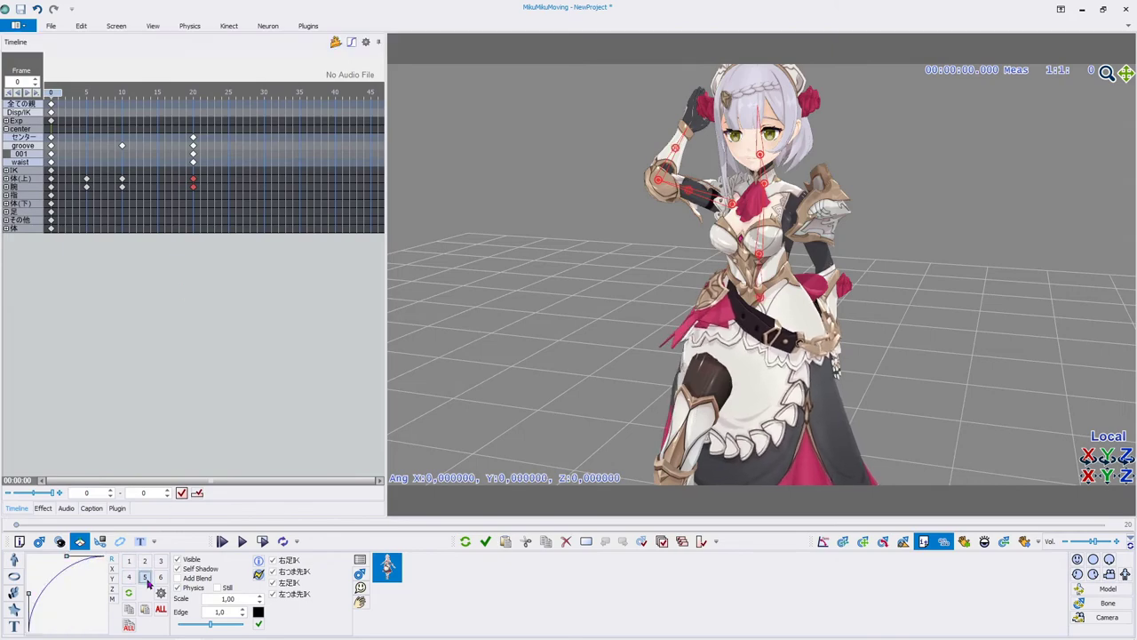